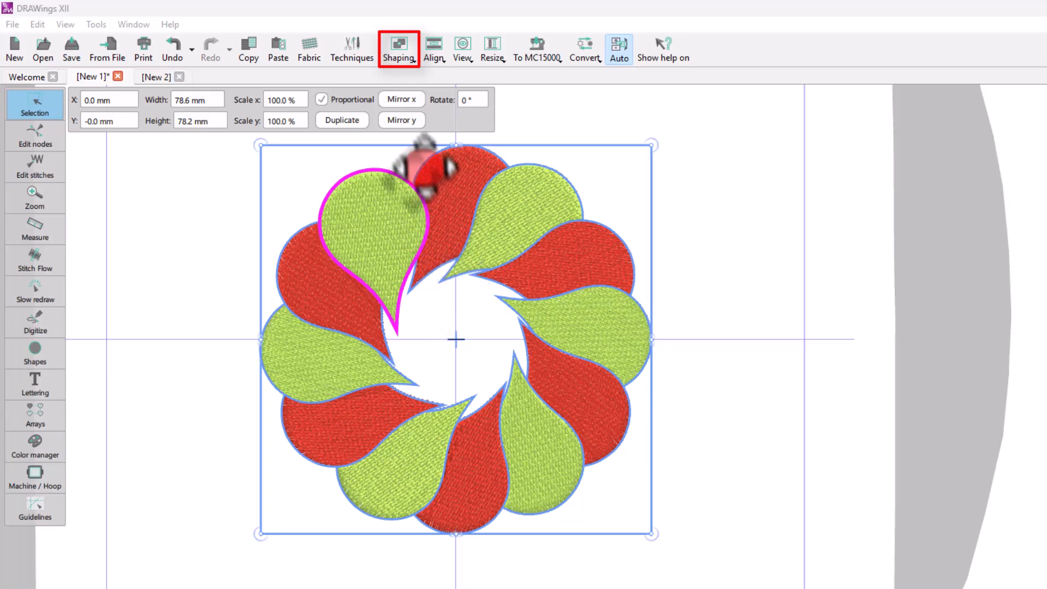
Step: Try applying Intersect to the selected flower petals
{"action": "left_click", "coordinate": [404, 100]}
{"action": "left_click", "coordinate": [399, 48]}
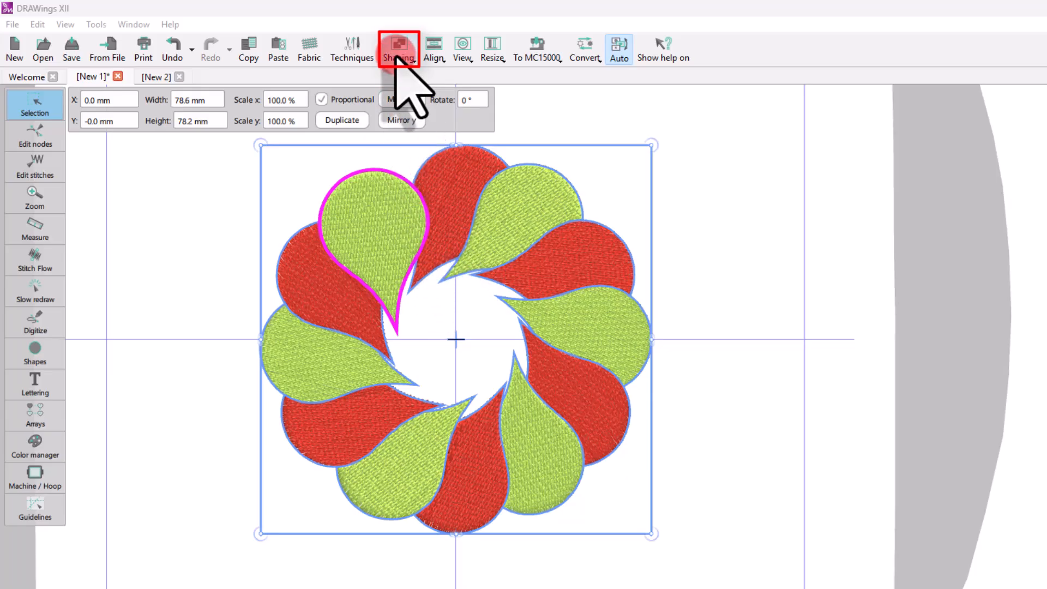
{"action": "left_click", "coordinate": [398, 54]}
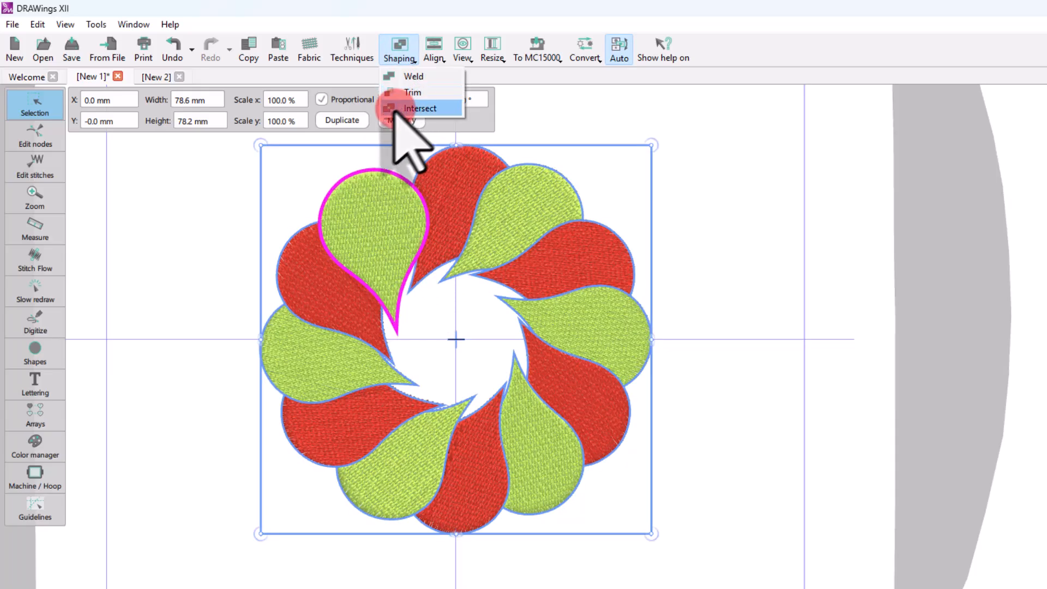
{"action": "left_click", "coordinate": [397, 109]}
Step: Select two neighbouring petals of the flower
{"action": "left_click", "coordinate": [269, 277]}
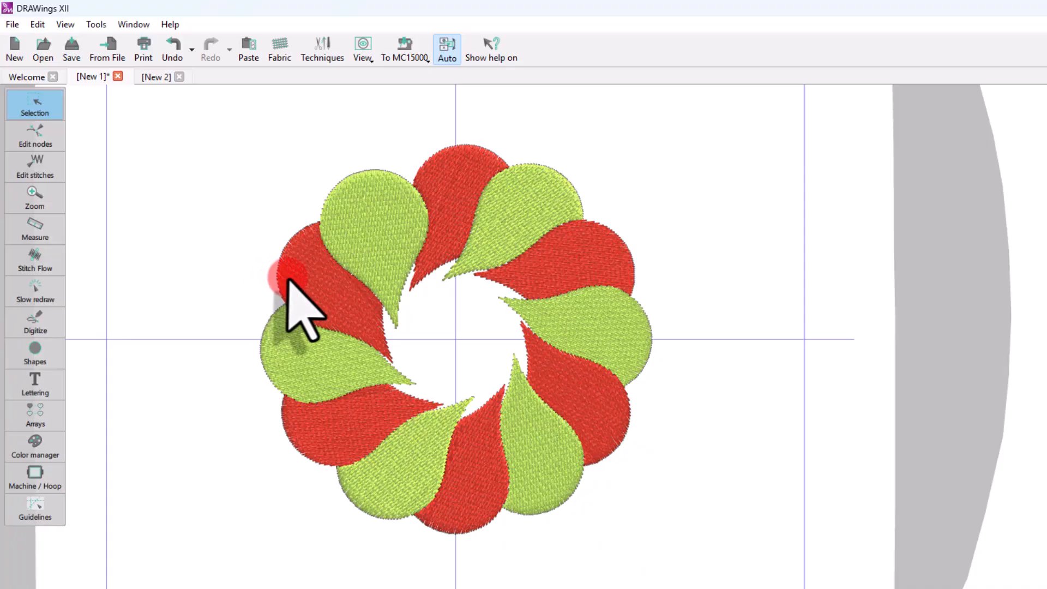
{"action": "left_click", "coordinate": [288, 279]}
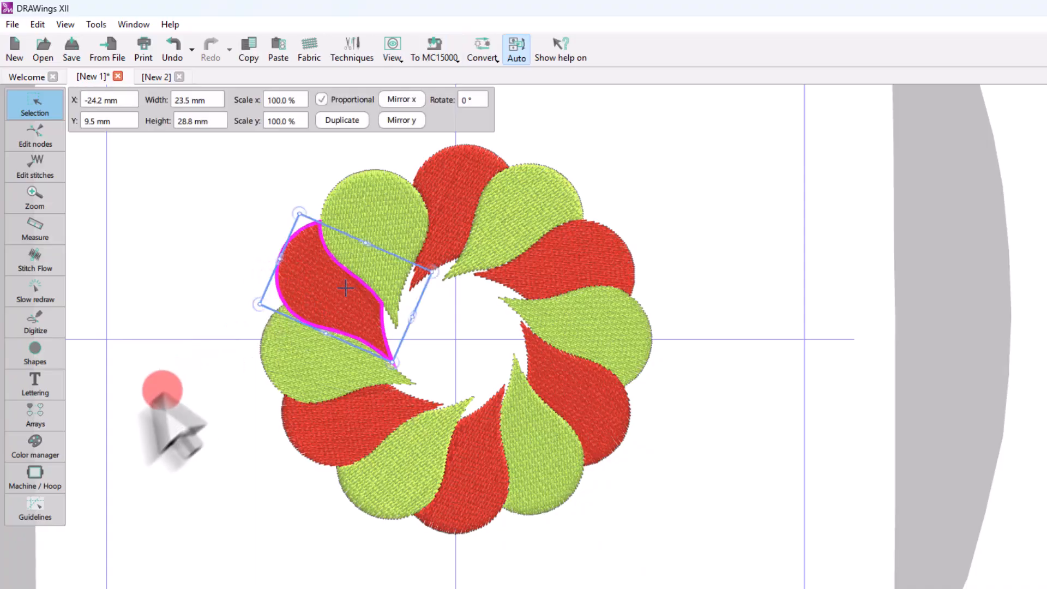
{"action": "left_click", "coordinate": [547, 192]}
{"action": "left_click", "coordinate": [385, 221], "text": "shift"}
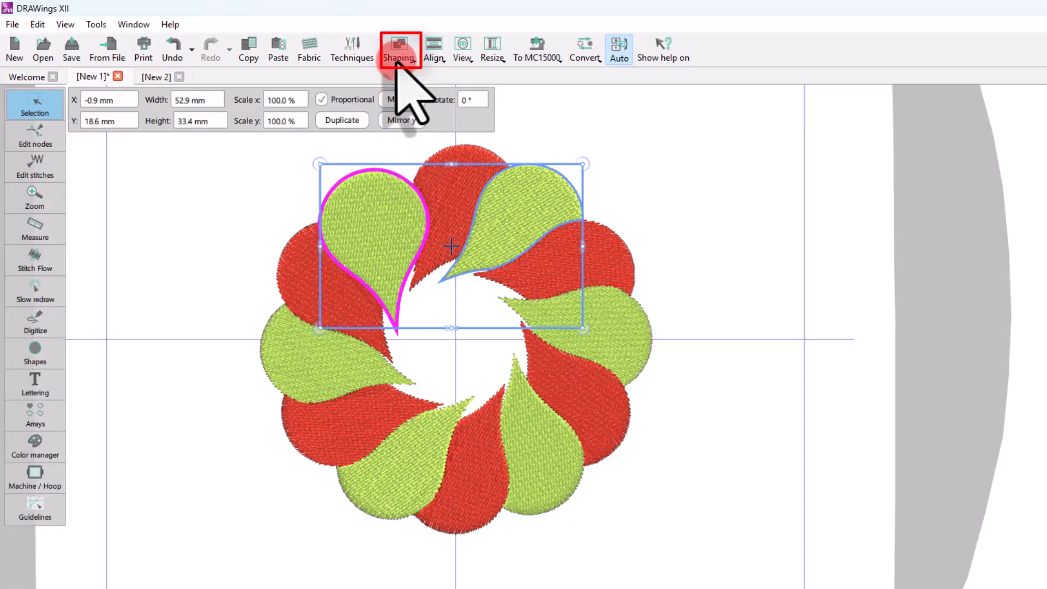
Step: Select the whole flower and weld all its petals into one shape
{"action": "left_click", "coordinate": [206, 207]}
{"action": "left_click_drag", "start_coordinate": [220, 117], "coordinate": [556, 431]}
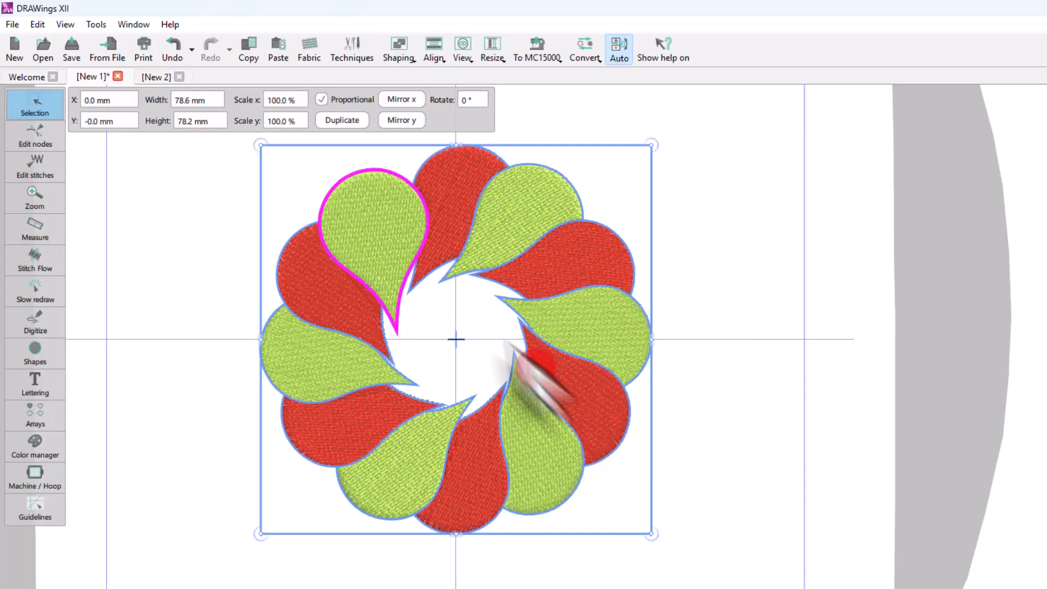
{"action": "left_click", "coordinate": [403, 64]}
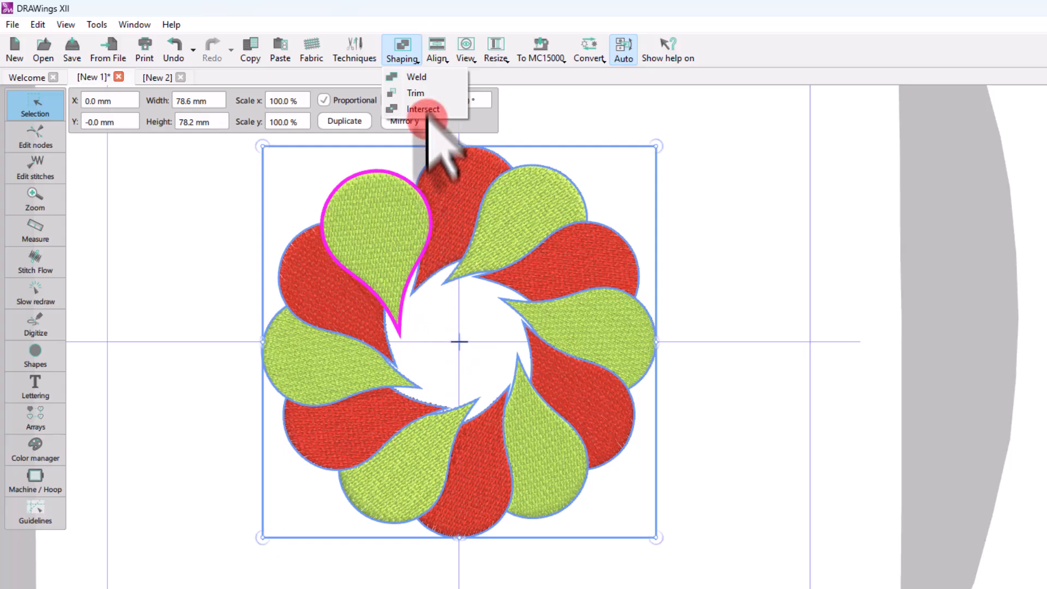
{"action": "left_click", "coordinate": [431, 77]}
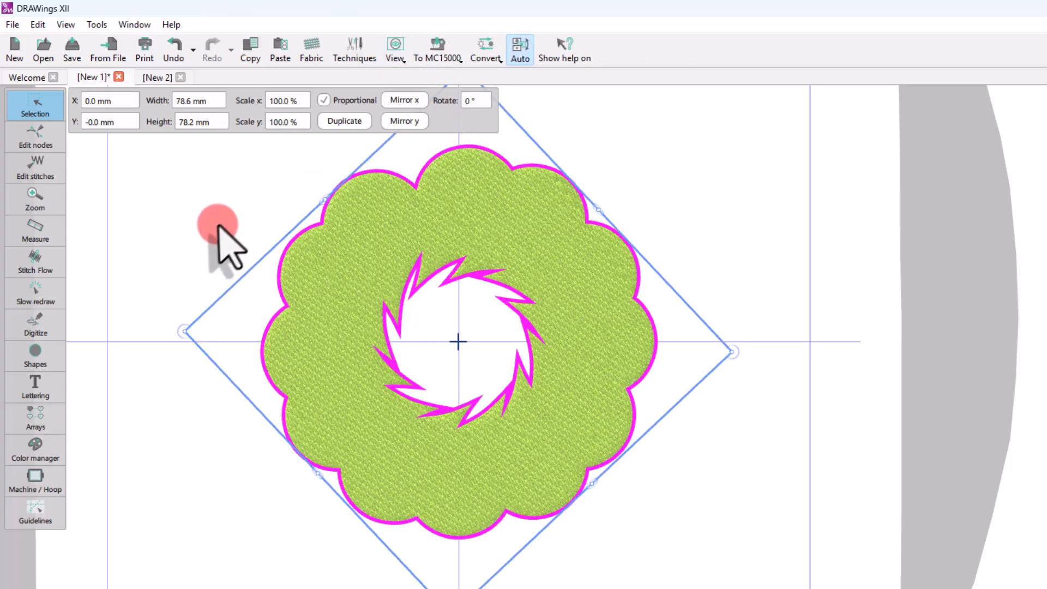
Step: Undo the weld of the flower petals
{"action": "left_click", "coordinate": [219, 226]}
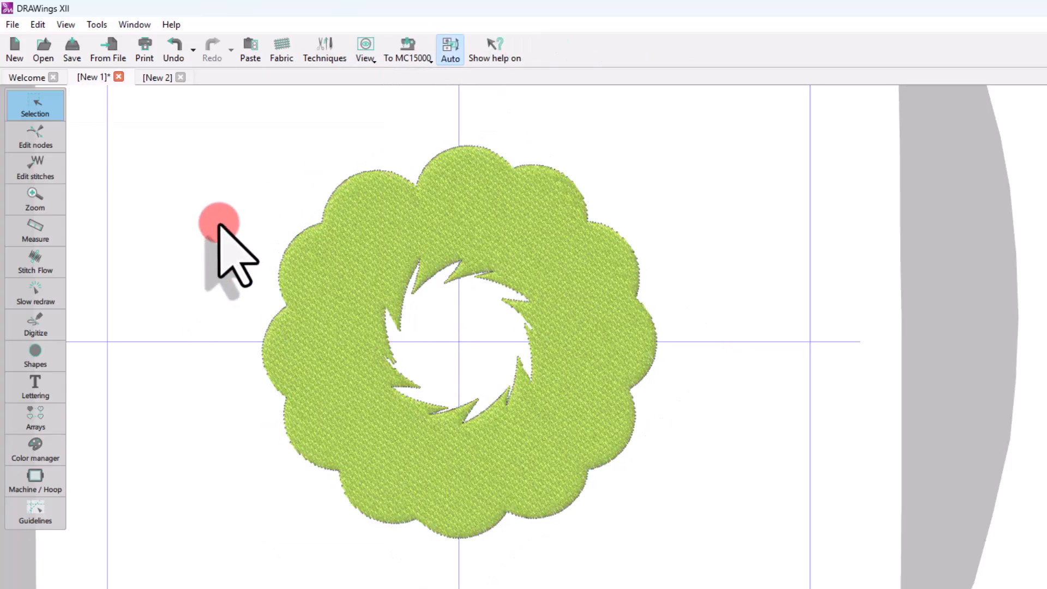
{"action": "left_click", "coordinate": [174, 54]}
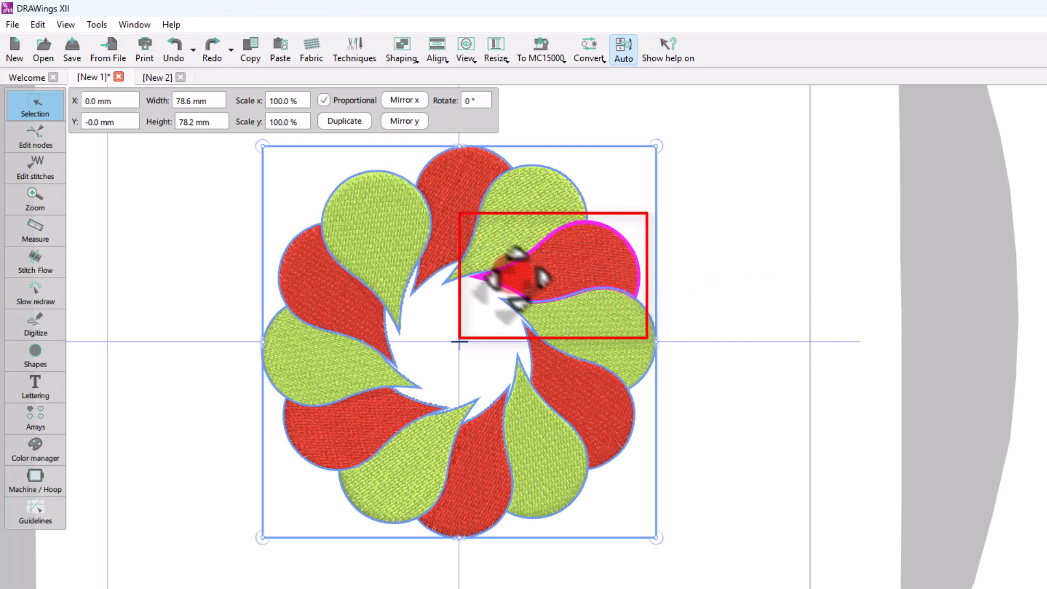
Step: Weld the selected flower petals again
{"action": "left_click", "coordinate": [406, 48]}
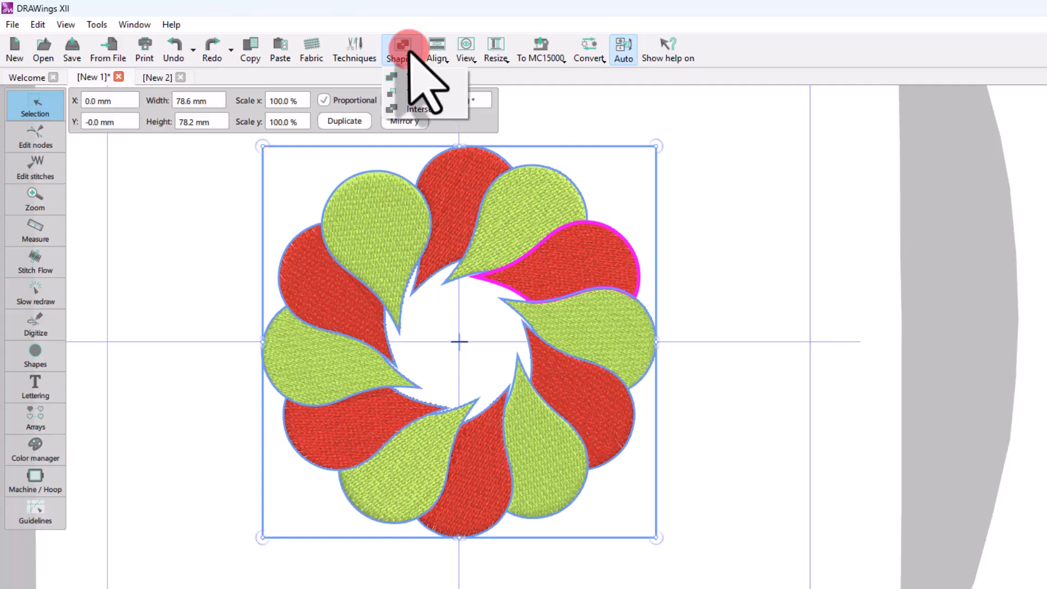
{"action": "left_click", "coordinate": [416, 77]}
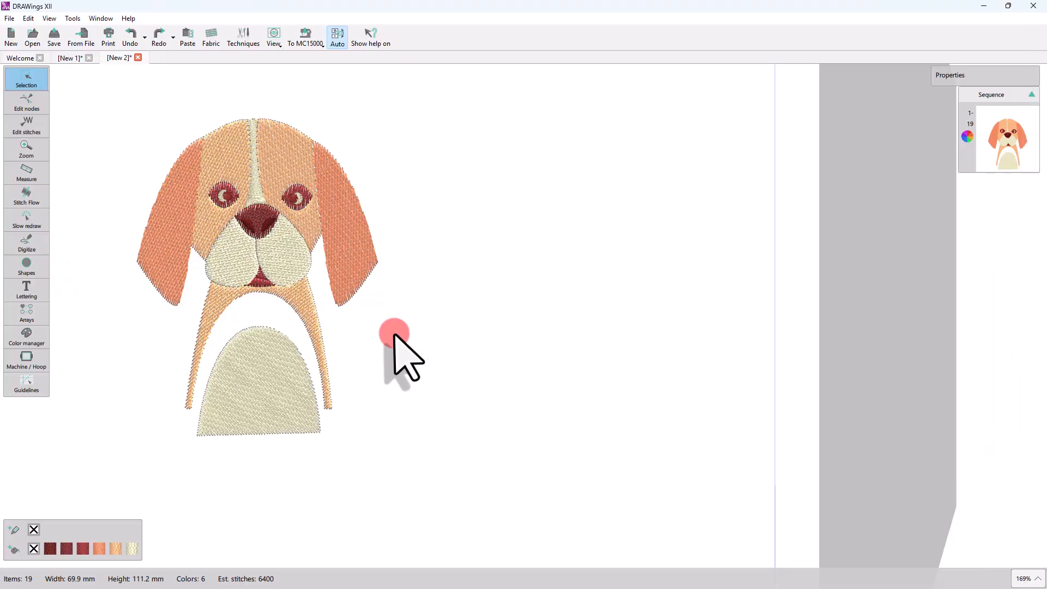
Step: Select every part of the dog design and weld them into a single shape
{"action": "left_click_drag", "start_coordinate": [125, 101], "coordinate": [340, 380]}
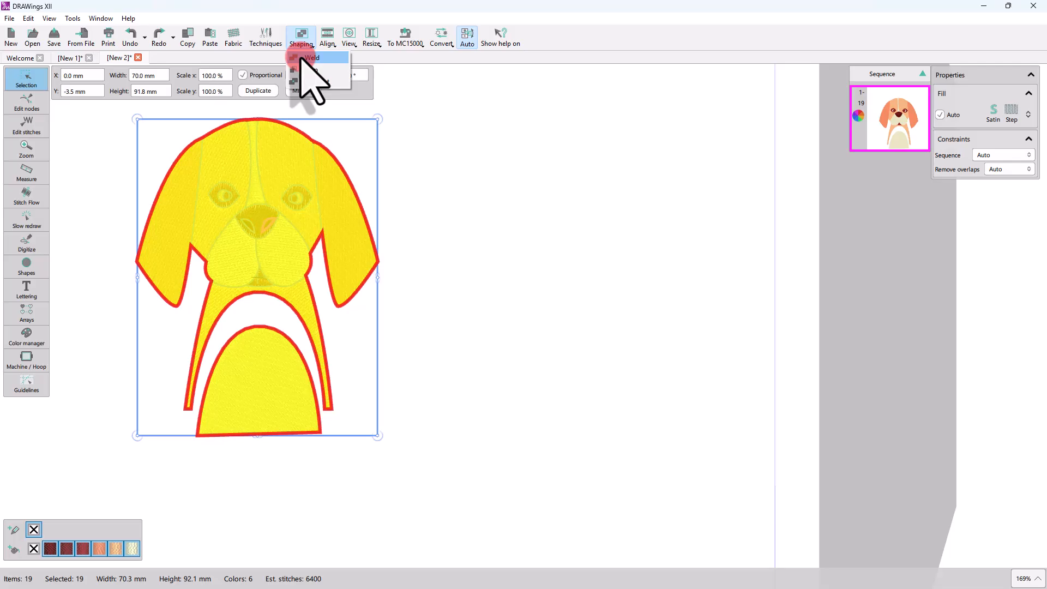
{"action": "left_click", "coordinate": [295, 162]}
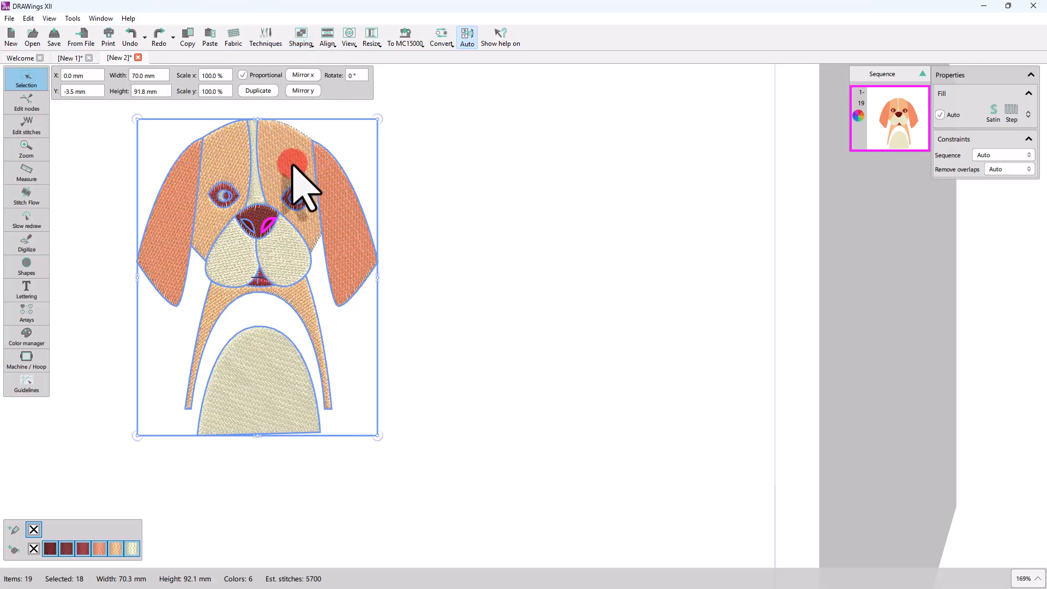
{"action": "left_click", "coordinate": [294, 164], "text": "shift"}
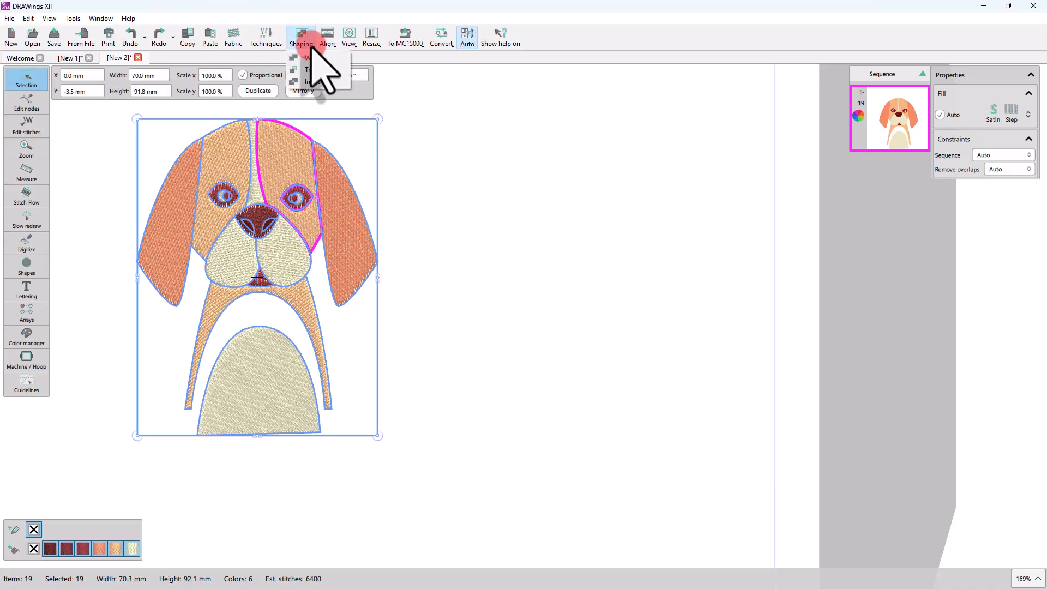
{"action": "left_click", "coordinate": [309, 57]}
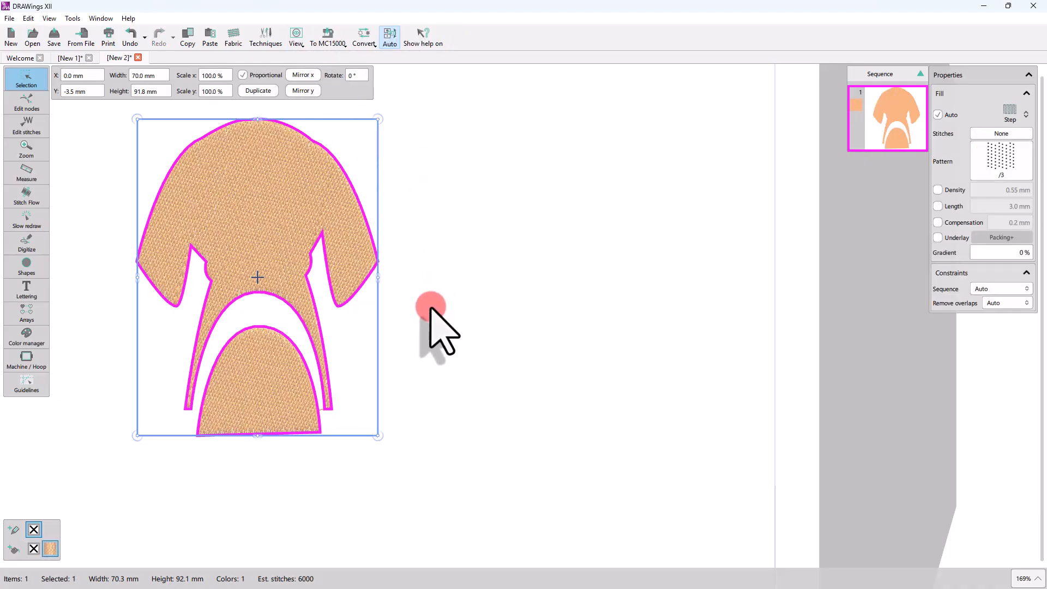
Step: Apply the Flames fill pattern to the welded shape and change its thread colour to #f74b4c
{"action": "left_click", "coordinate": [1001, 164]}
{"action": "left_click", "coordinate": [986, 163]}
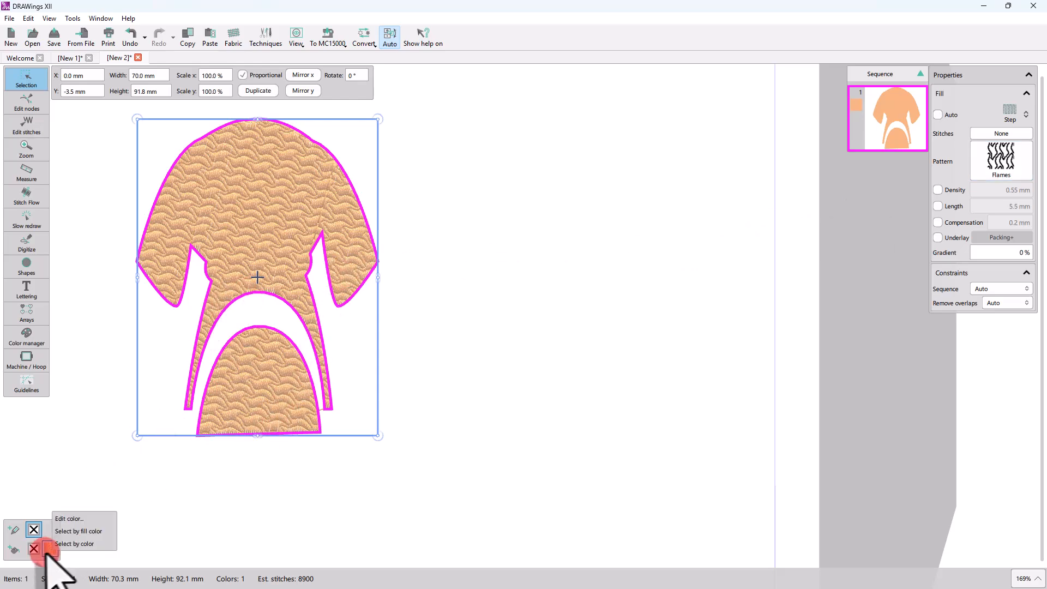
{"action": "left_click", "coordinate": [69, 518]}
{"action": "left_click", "coordinate": [143, 480]}
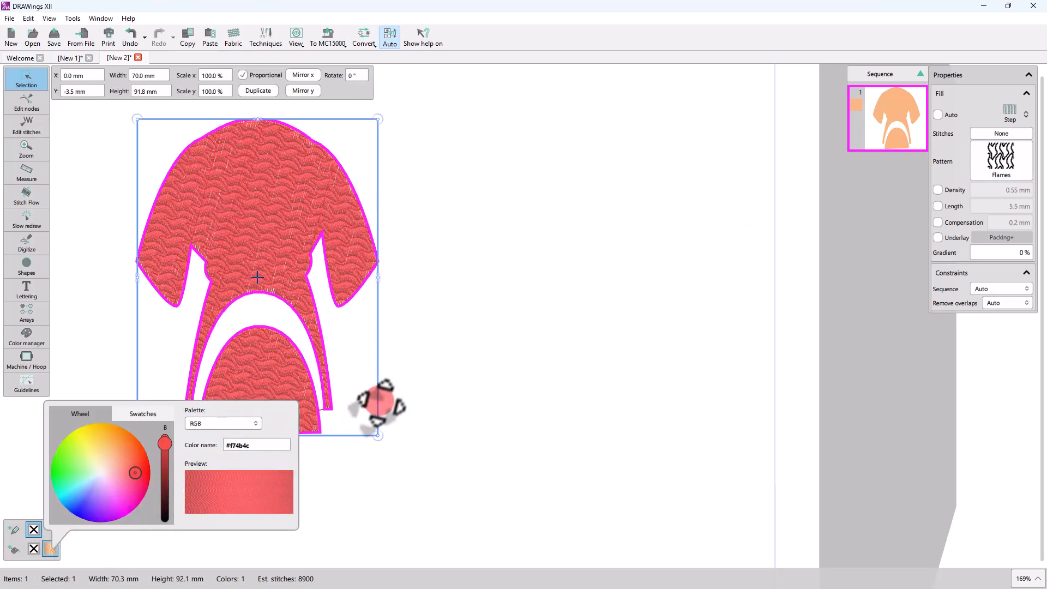
{"action": "left_click", "coordinate": [481, 402]}
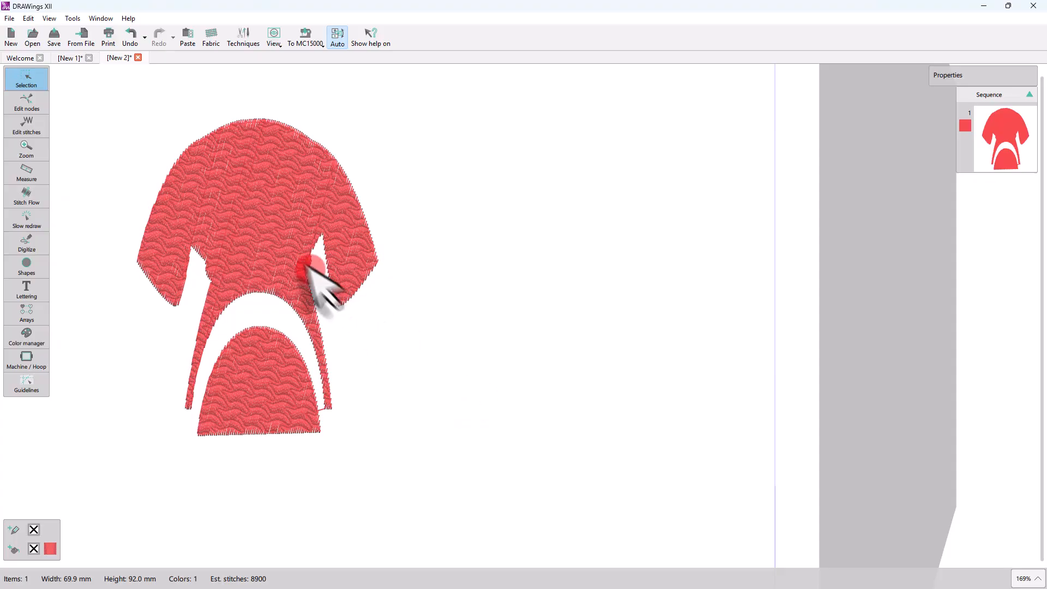
Step: Break apart the welded shape into separate pieces
{"action": "left_click", "coordinate": [289, 262]}
{"action": "right_click", "coordinate": [285, 246]}
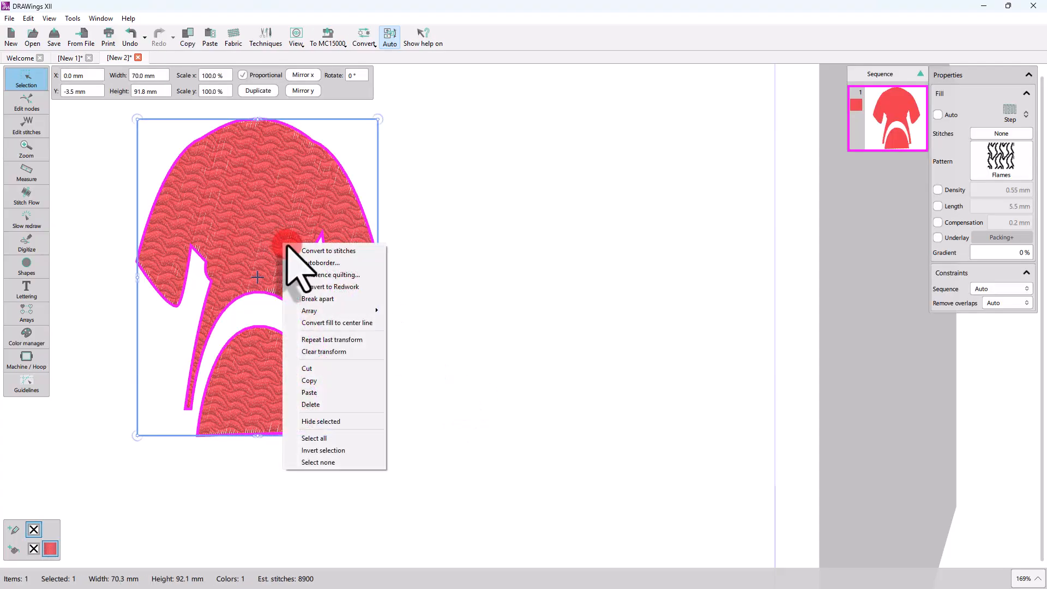
{"action": "left_click", "coordinate": [321, 299]}
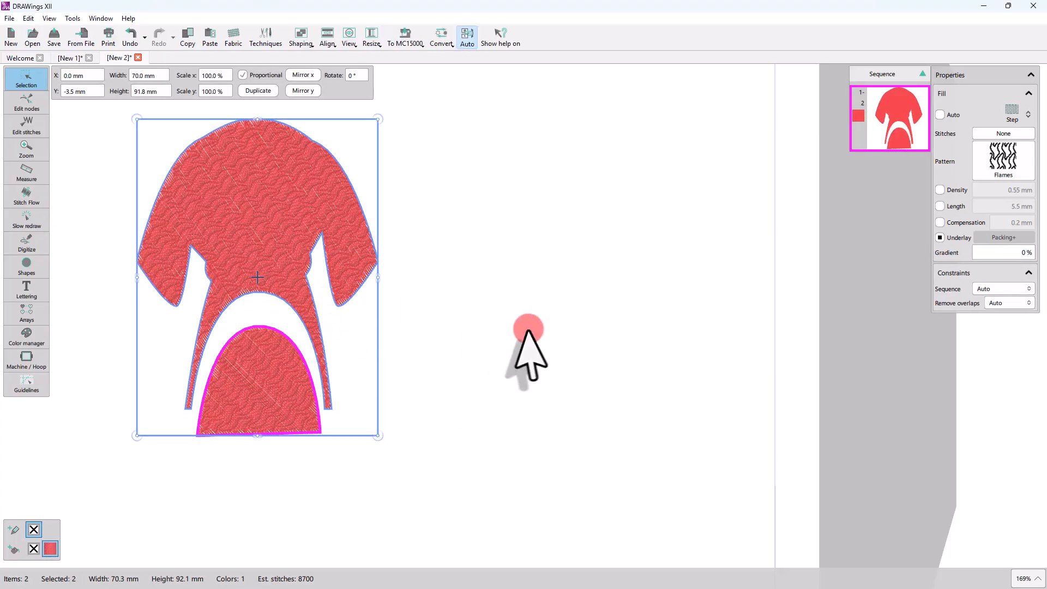
Step: Move the bottom arch piece to the right, clear of the body shape
{"action": "left_click", "coordinate": [524, 351]}
{"action": "left_click", "coordinate": [252, 429]}
{"action": "left_click_drag", "start_coordinate": [251, 414], "coordinate": [400, 415]}
{"action": "left_click", "coordinate": [219, 191]}
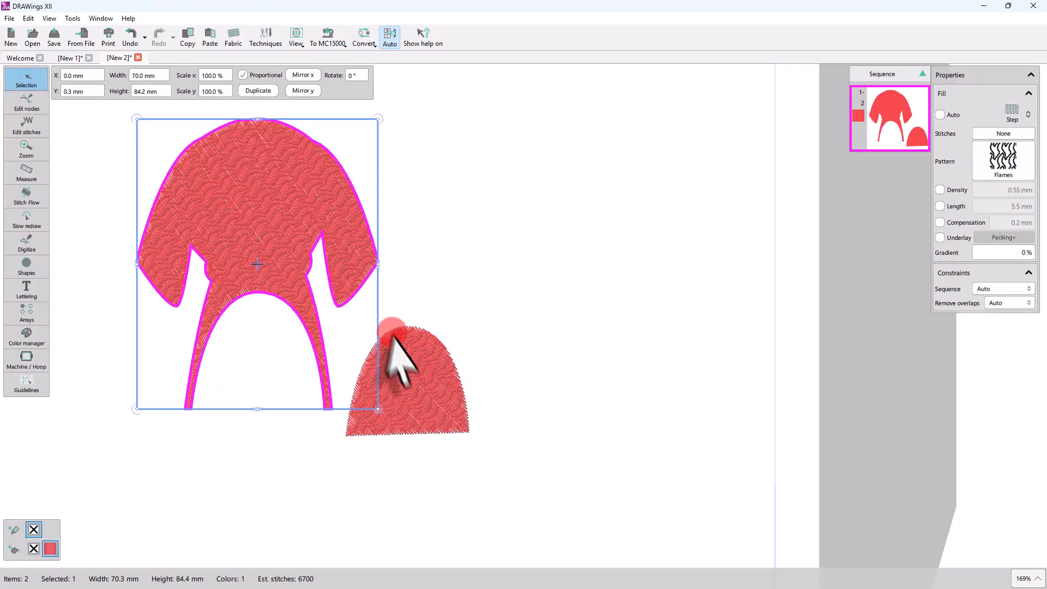
{"action": "left_click", "coordinate": [418, 363]}
{"action": "left_click", "coordinate": [240, 201]}
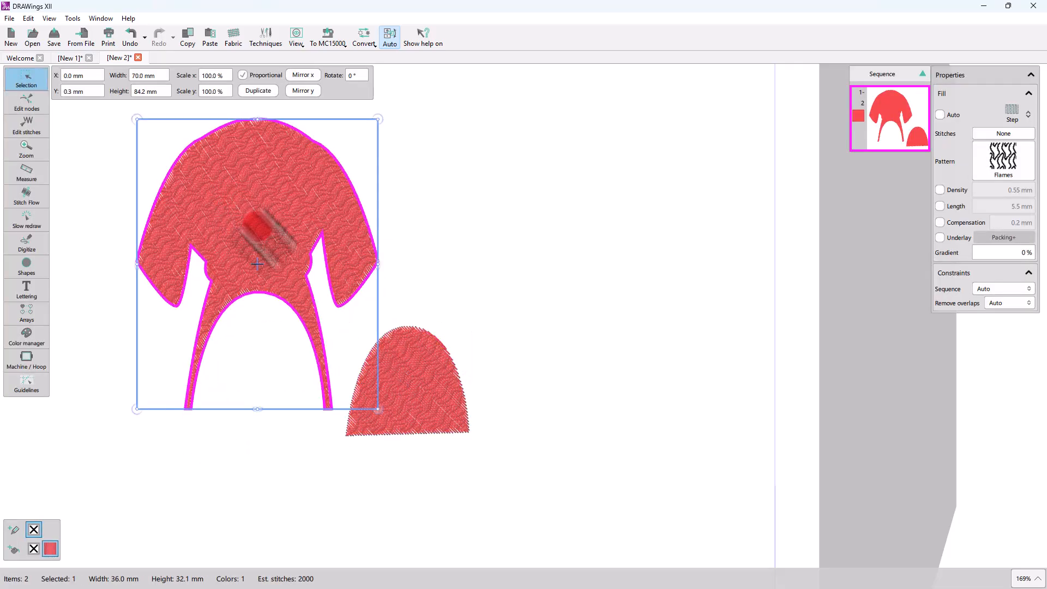
{"action": "left_click", "coordinate": [422, 332]}
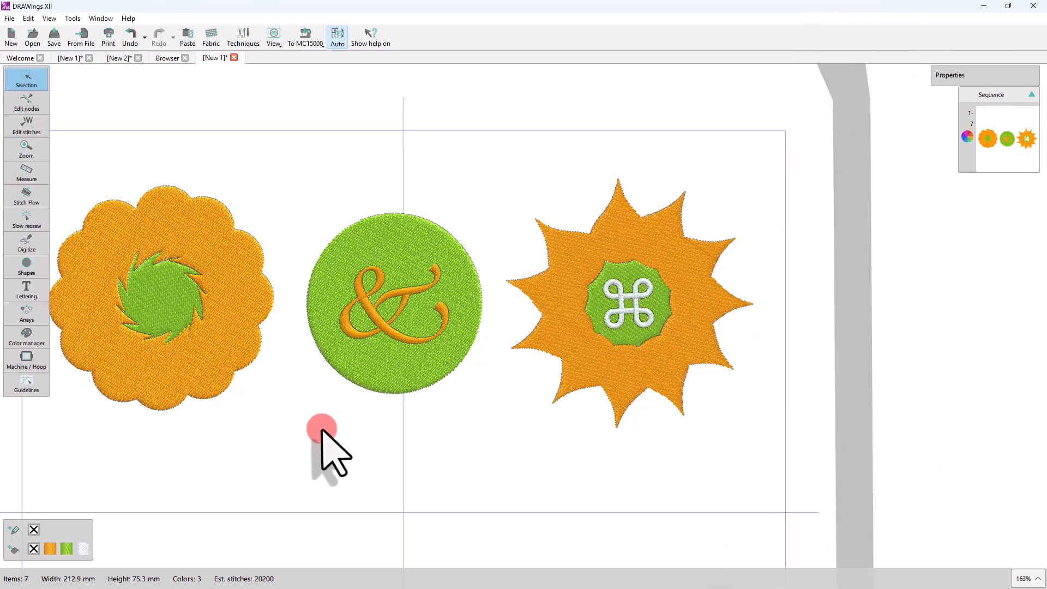
Step: Select the green circle together with the ampersand and trim the circle with the ampersand
{"action": "left_click_drag", "start_coordinate": [296, 187], "coordinate": [491, 430]}
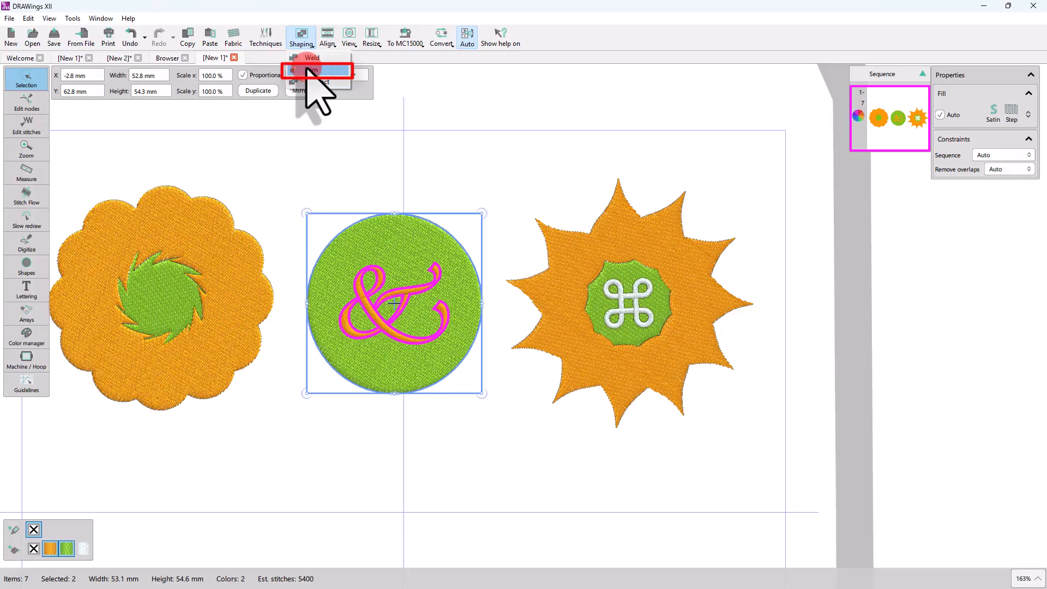
{"action": "left_click", "coordinate": [308, 70]}
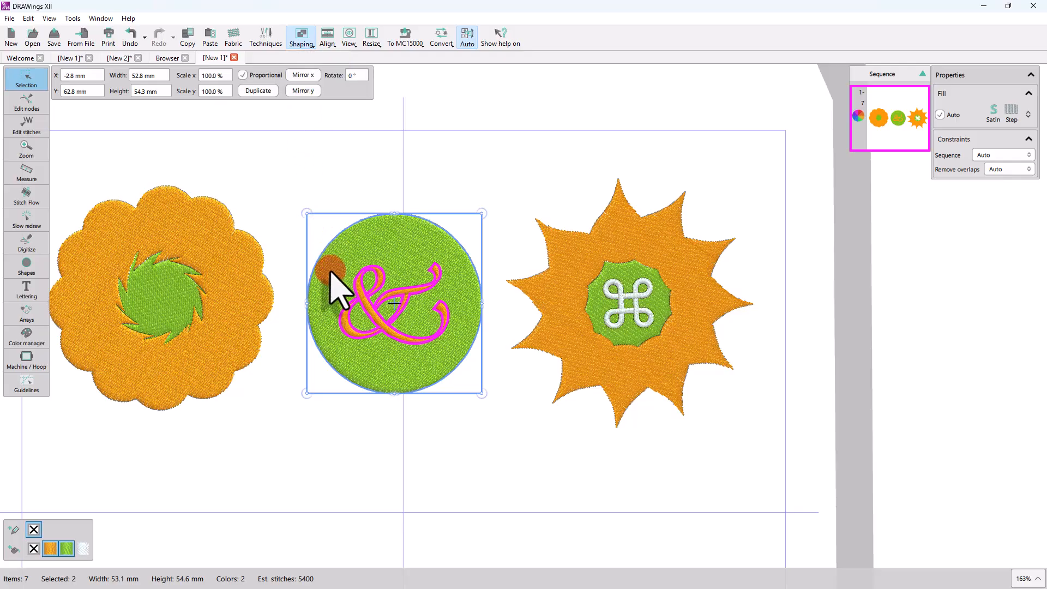
{"action": "left_click", "coordinate": [292, 321]}
{"action": "left_click", "coordinate": [388, 333]}
{"action": "left_click", "coordinate": [382, 339]}
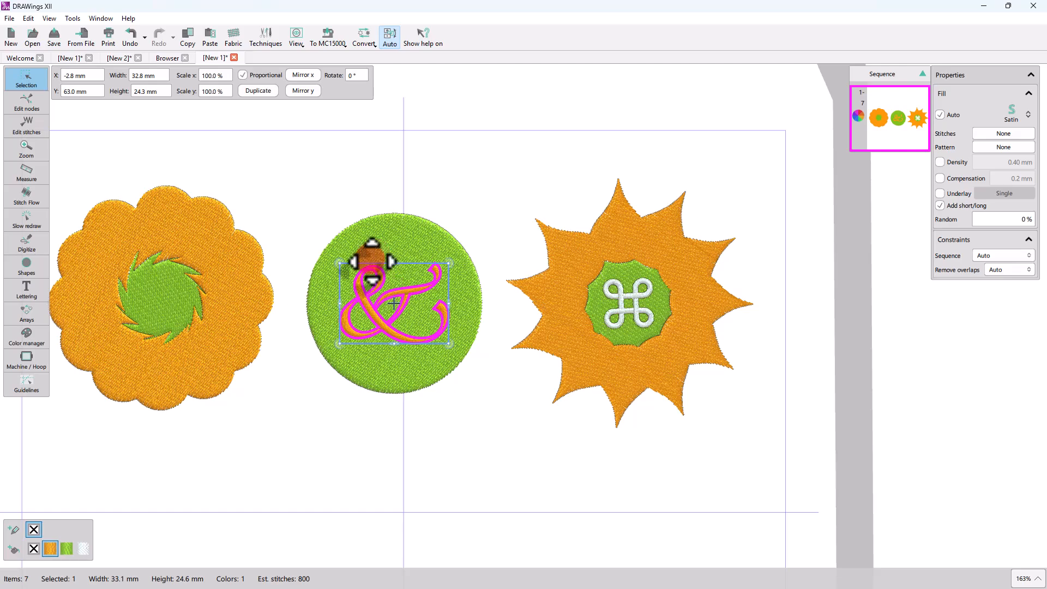
{"action": "left_click", "coordinate": [349, 278], "text": "shift"}
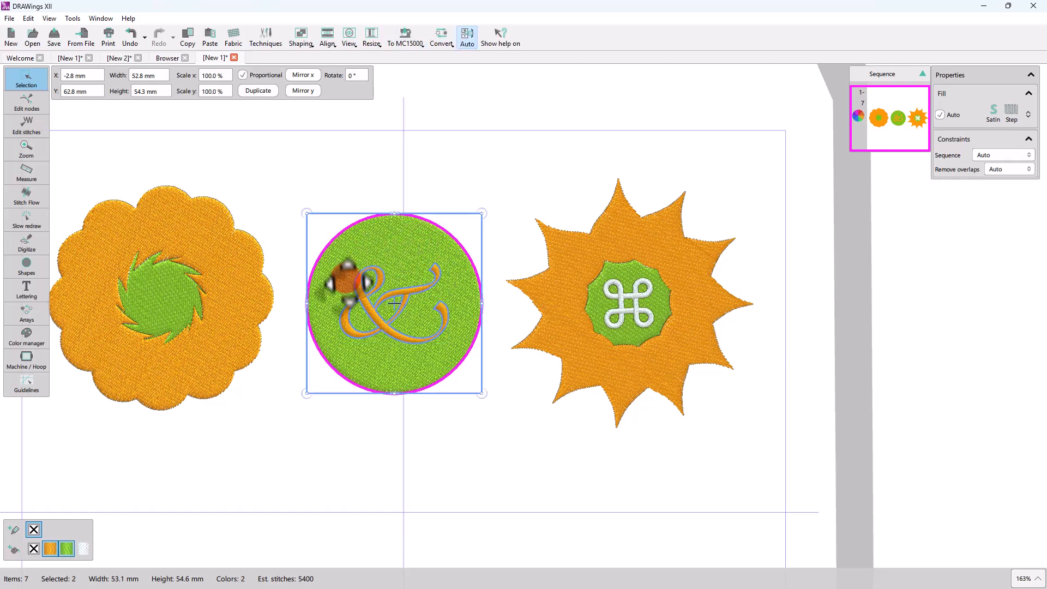
{"action": "left_click", "coordinate": [301, 39]}
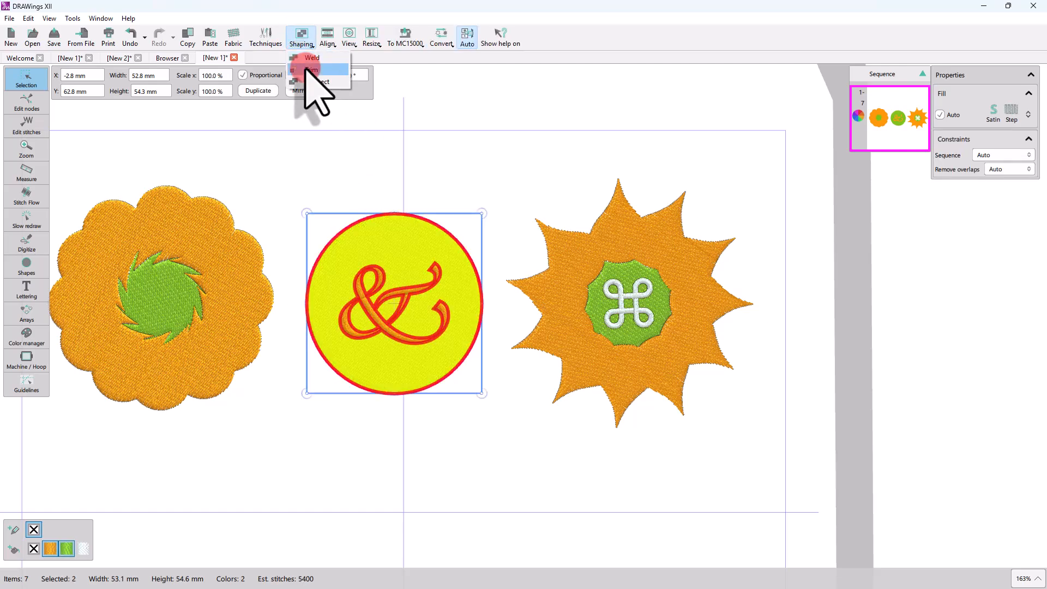
{"action": "left_click", "coordinate": [308, 70]}
Step: Move the ampersand out below the circle
{"action": "left_click", "coordinate": [297, 265]}
{"action": "left_click", "coordinate": [377, 316]}
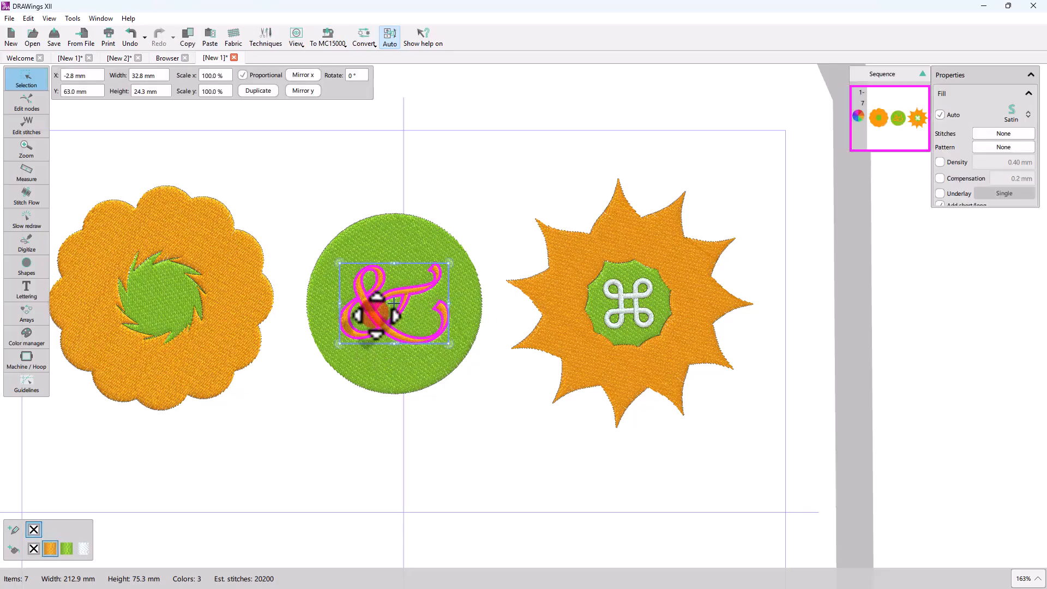
{"action": "left_click_drag", "start_coordinate": [377, 315], "coordinate": [320, 465]}
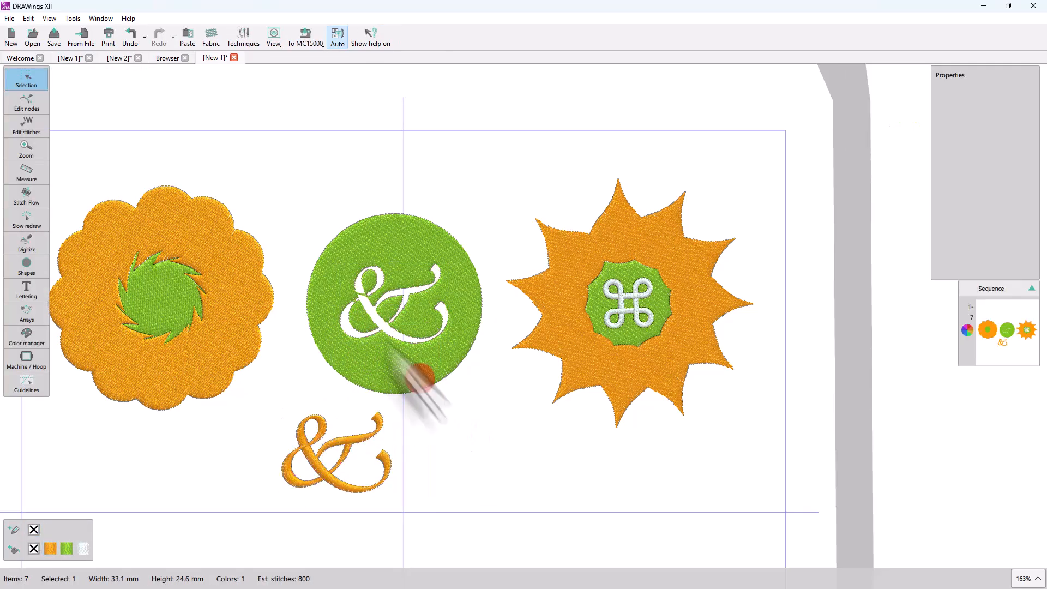
Step: Trim the orange scalloped flower with its green centre and move the centre out below the flower
{"action": "left_click", "coordinate": [337, 273]}
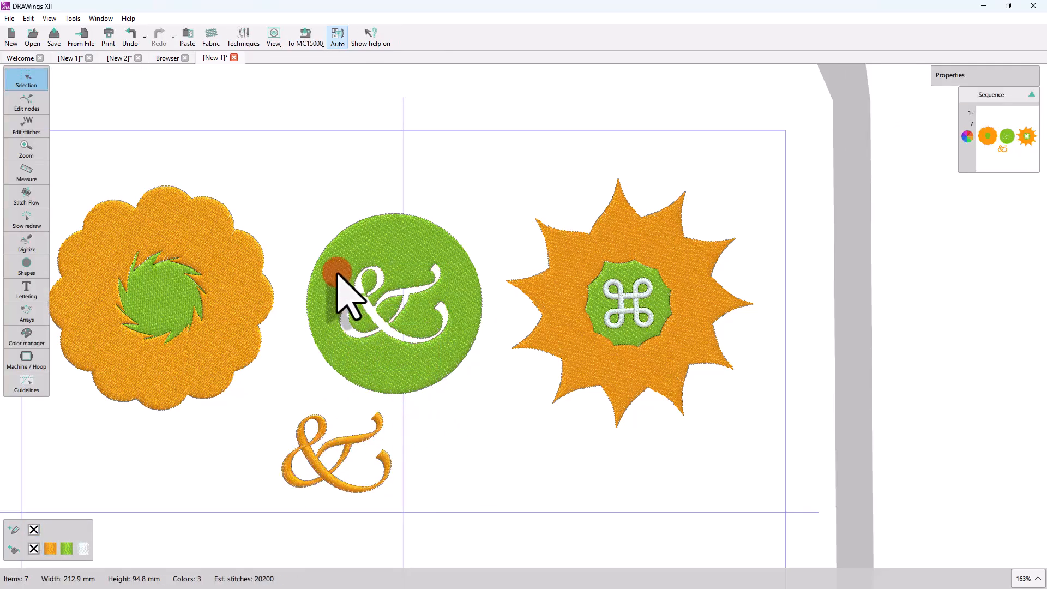
{"action": "left_click", "coordinate": [154, 286]}
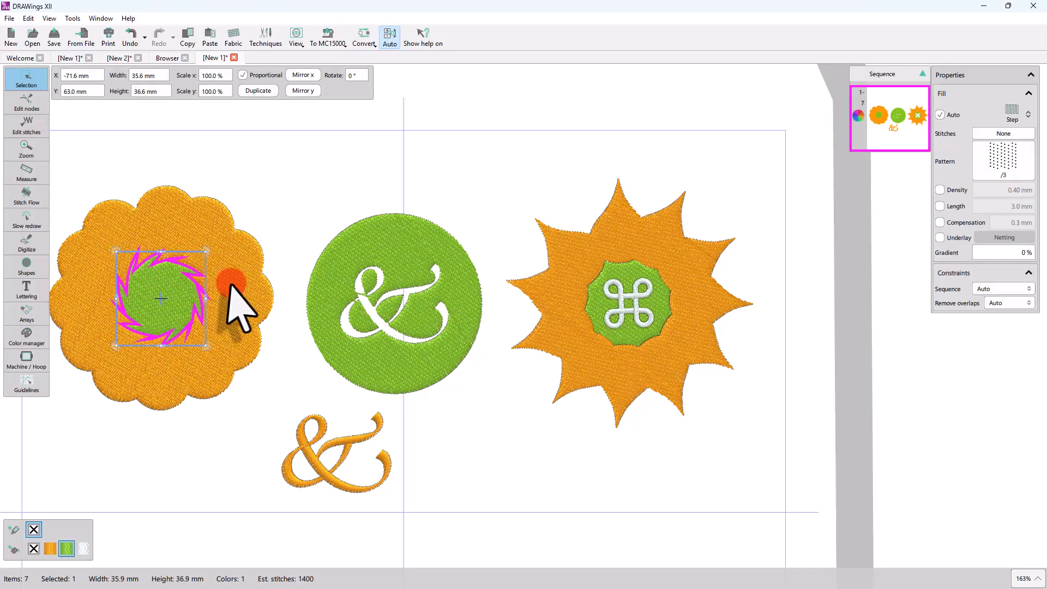
{"action": "left_click", "coordinate": [227, 293], "text": "shift"}
{"action": "left_click", "coordinate": [310, 60]}
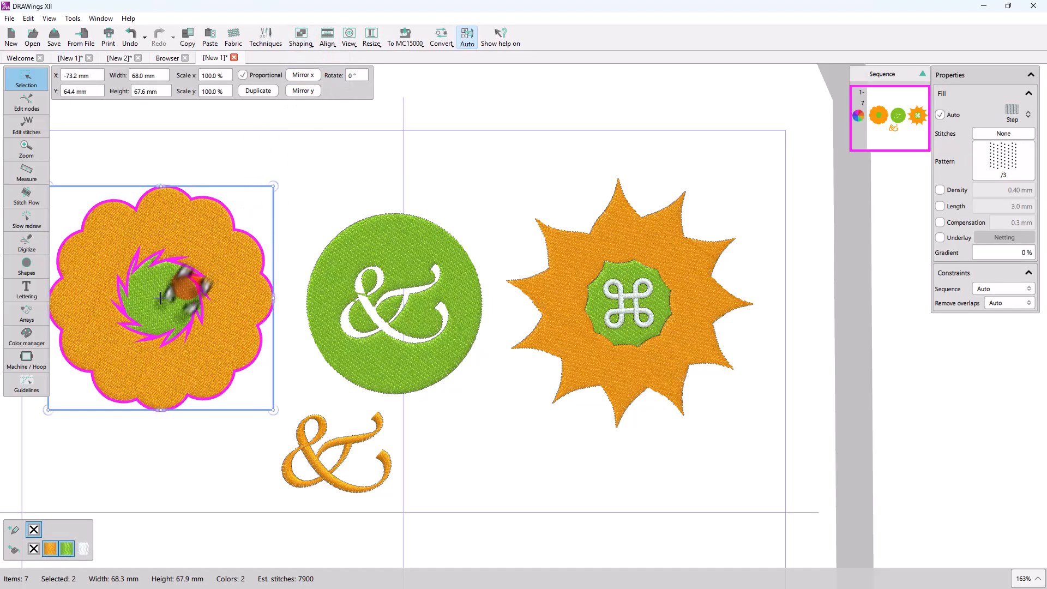
{"action": "left_click_drag", "start_coordinate": [160, 298], "coordinate": [105, 455]}
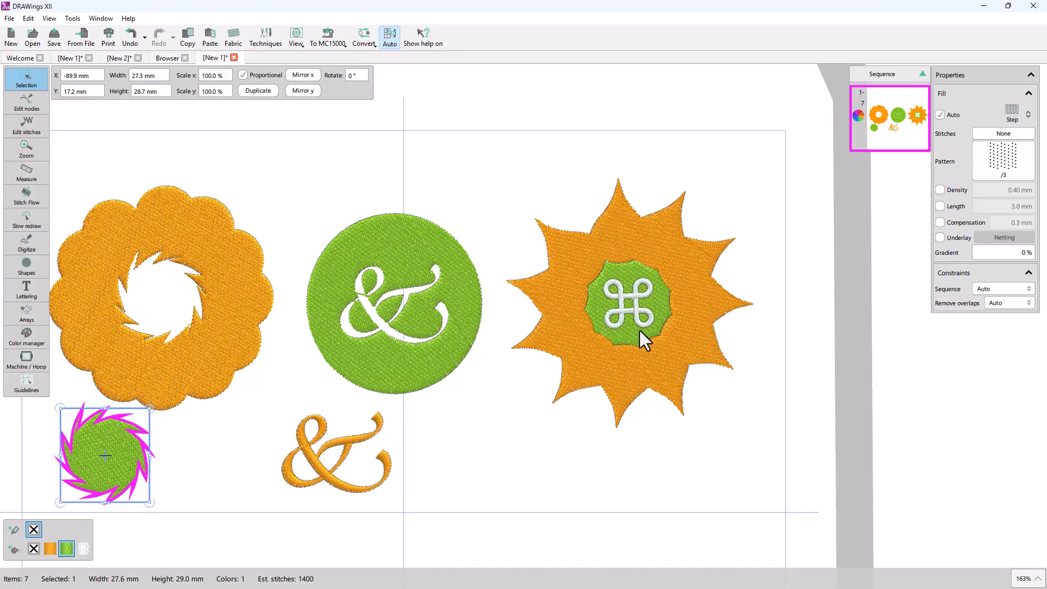
Step: Trim the sun's green centre with the command symbol, then move the symbol out toward the upper left
{"action": "left_click", "coordinate": [636, 313]}
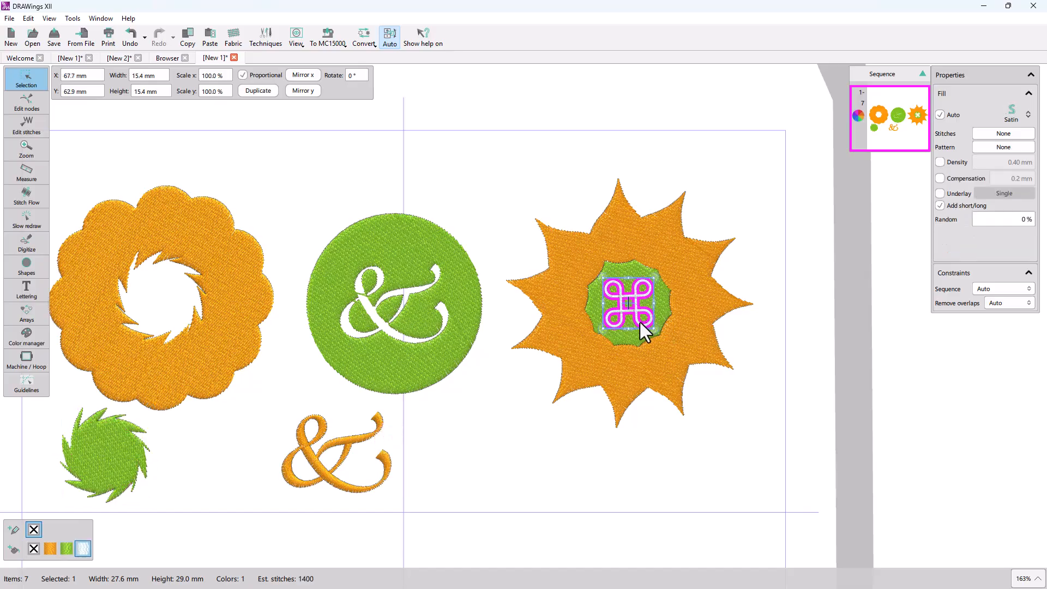
{"action": "left_click", "coordinate": [661, 299], "text": "shift"}
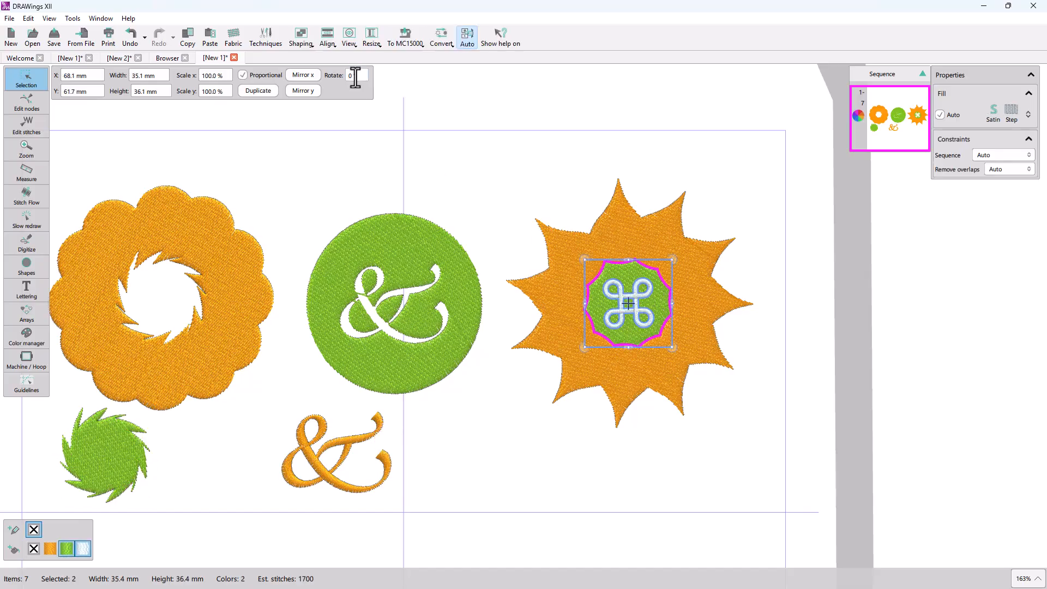
{"action": "left_click", "coordinate": [315, 44]}
{"action": "left_click", "coordinate": [306, 68]}
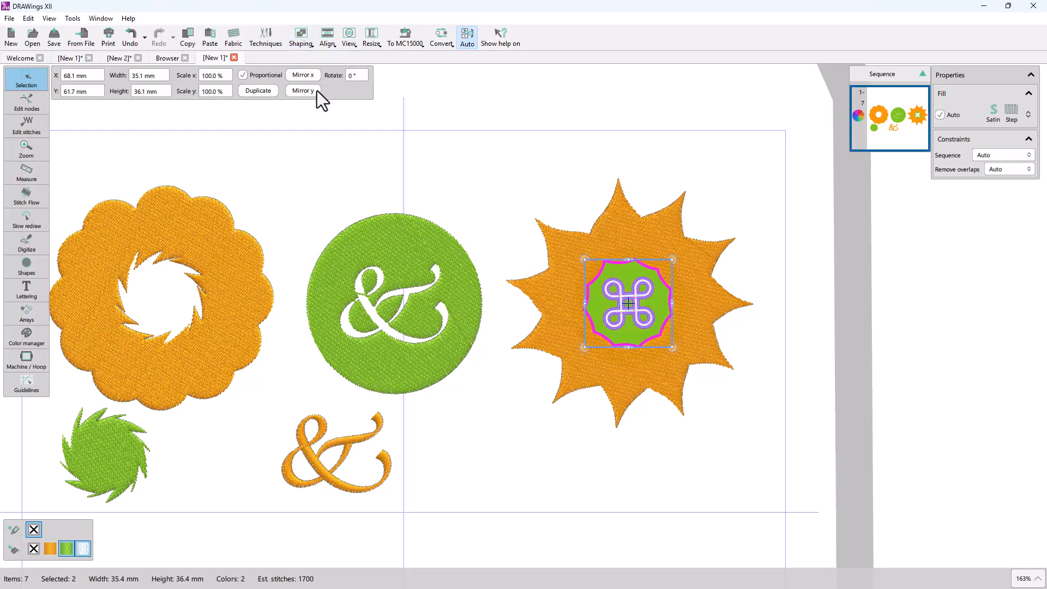
{"action": "left_click", "coordinate": [468, 411]}
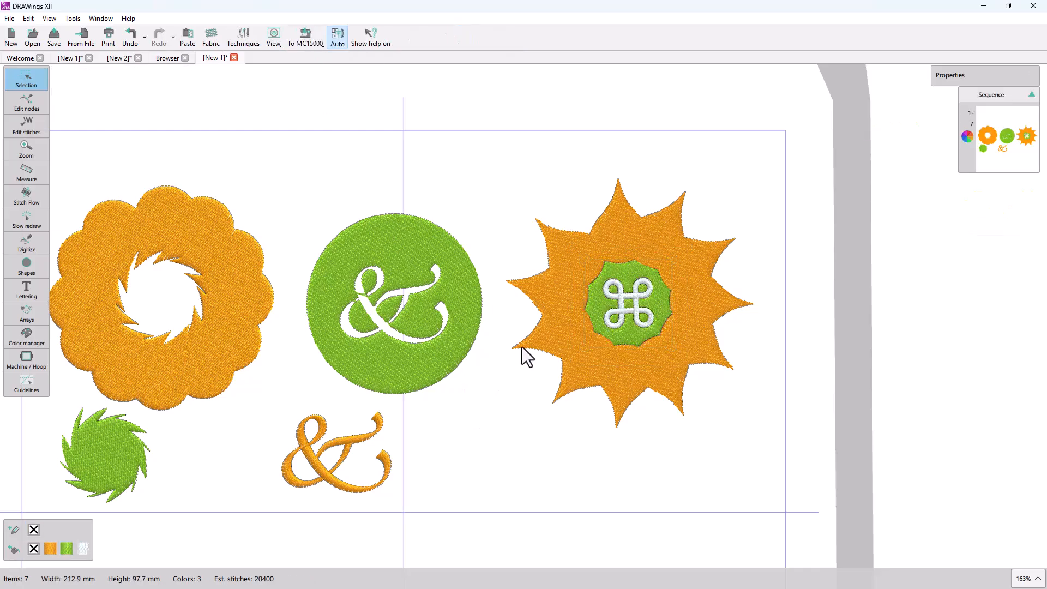
{"action": "left_click", "coordinate": [623, 315]}
{"action": "left_click_drag", "start_coordinate": [623, 316], "coordinate": [502, 203]}
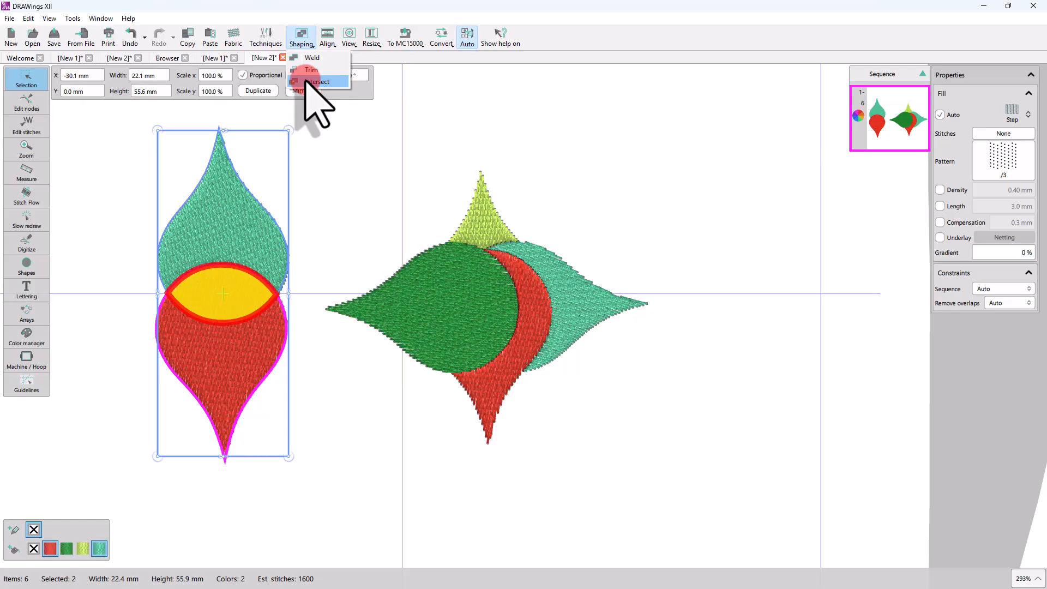
Step: Intersect the left red and teal drop shapes and move the resulting lens shape out to the left
{"action": "left_click", "coordinate": [390, 423]}
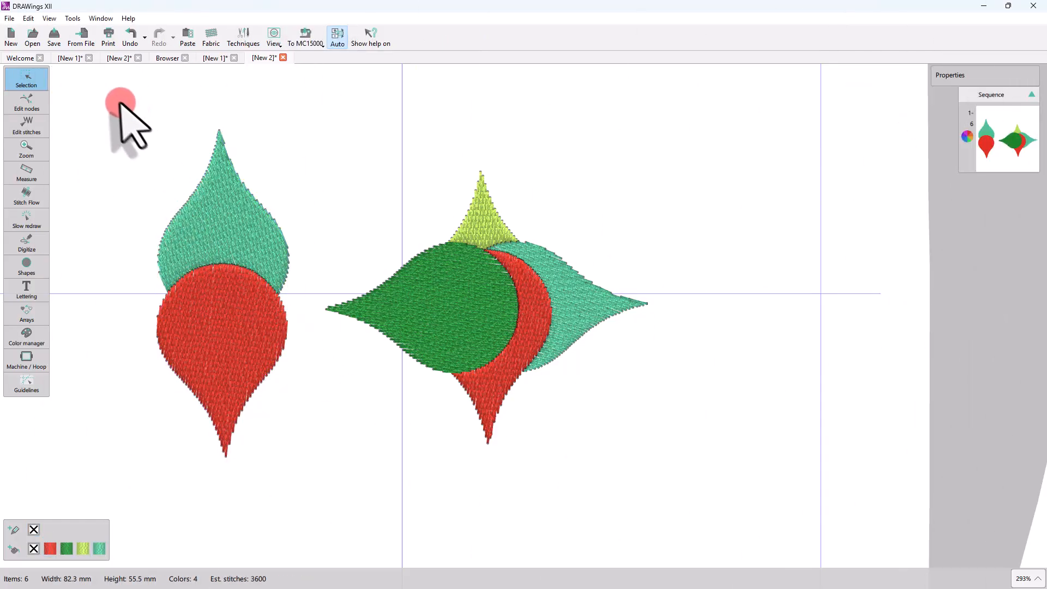
{"action": "left_click_drag", "start_coordinate": [119, 101], "coordinate": [328, 508]}
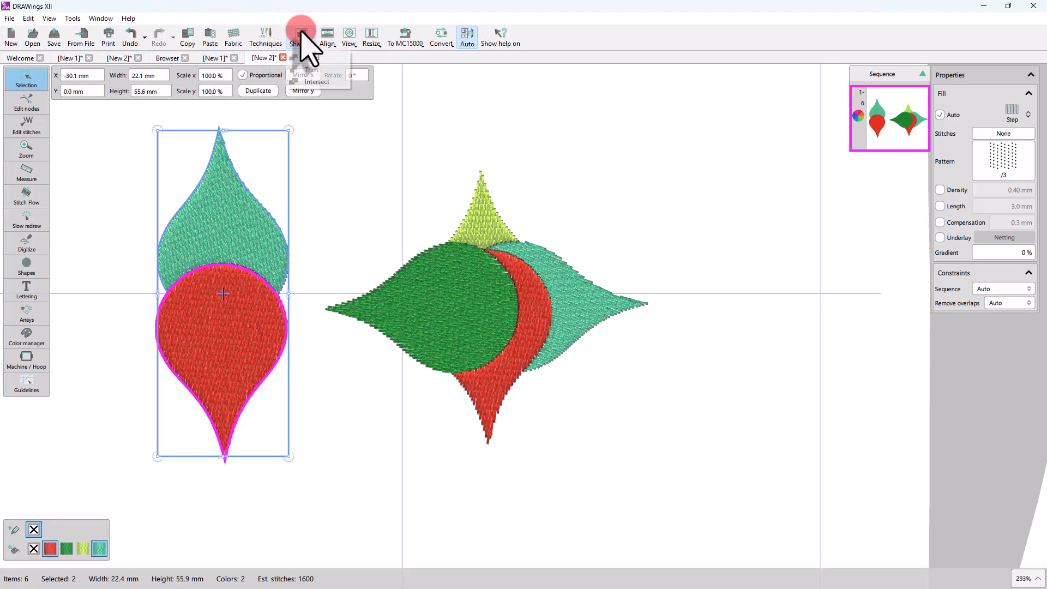
{"action": "left_click", "coordinate": [306, 82]}
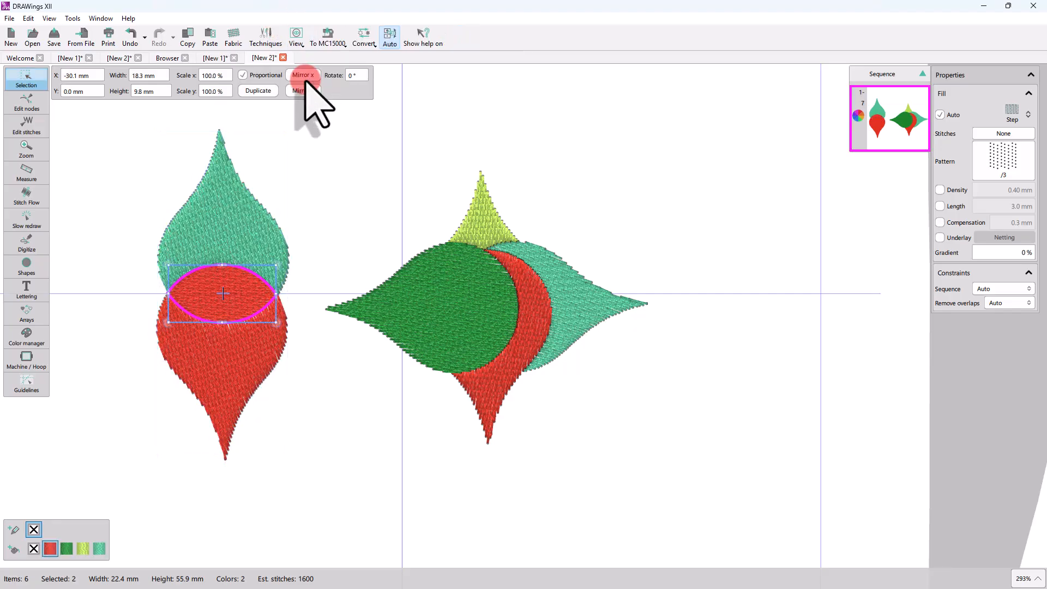
{"action": "left_click_drag", "start_coordinate": [251, 302], "coordinate": [120, 300]}
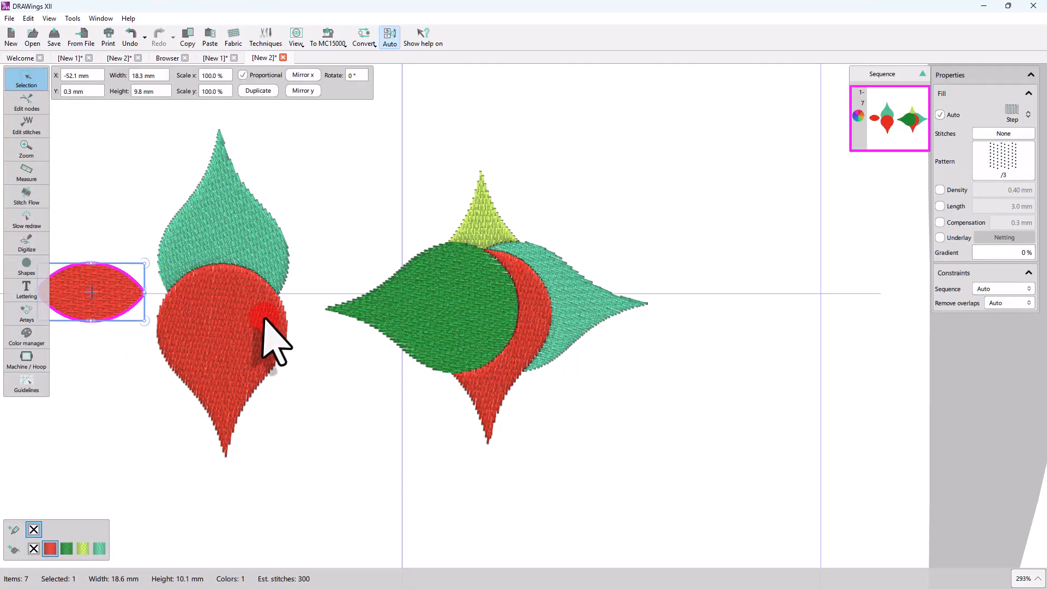
Step: Intersect the overlapping shapes of the right star design and move the resulting lens below it to the right
{"action": "left_click_drag", "start_coordinate": [313, 122], "coordinate": [653, 479]}
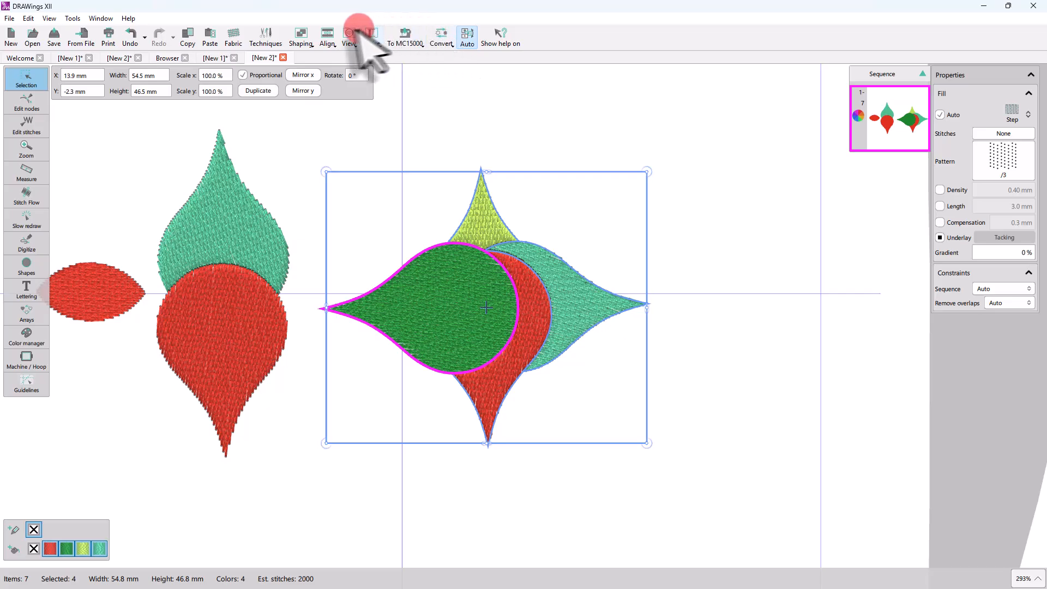
{"action": "left_click", "coordinate": [300, 36]}
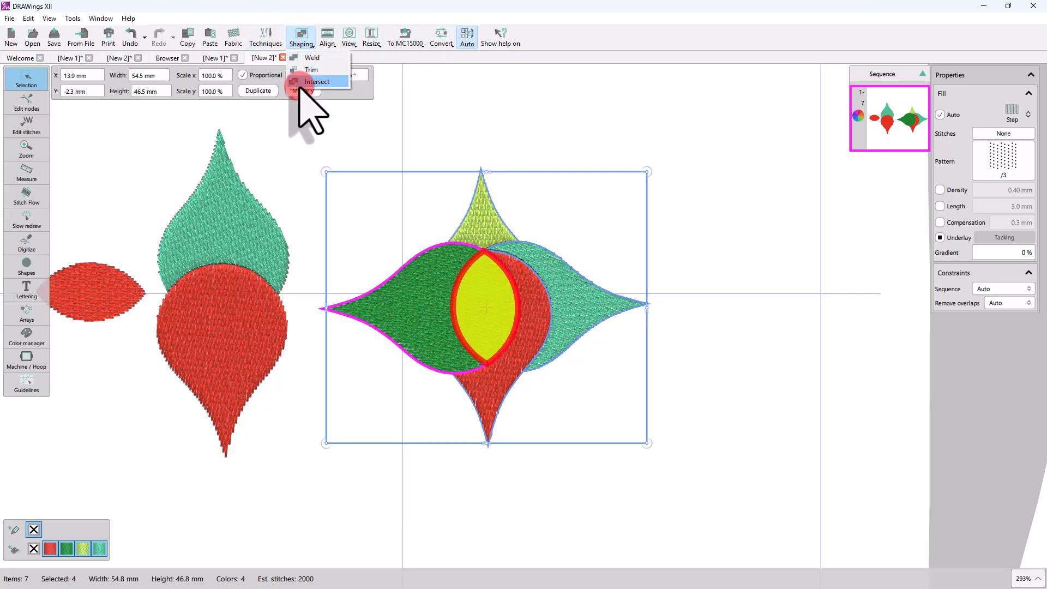
{"action": "left_click", "coordinate": [299, 83]}
{"action": "left_click_drag", "start_coordinate": [486, 307], "coordinate": [639, 418]}
{"action": "left_click", "coordinate": [548, 397]}
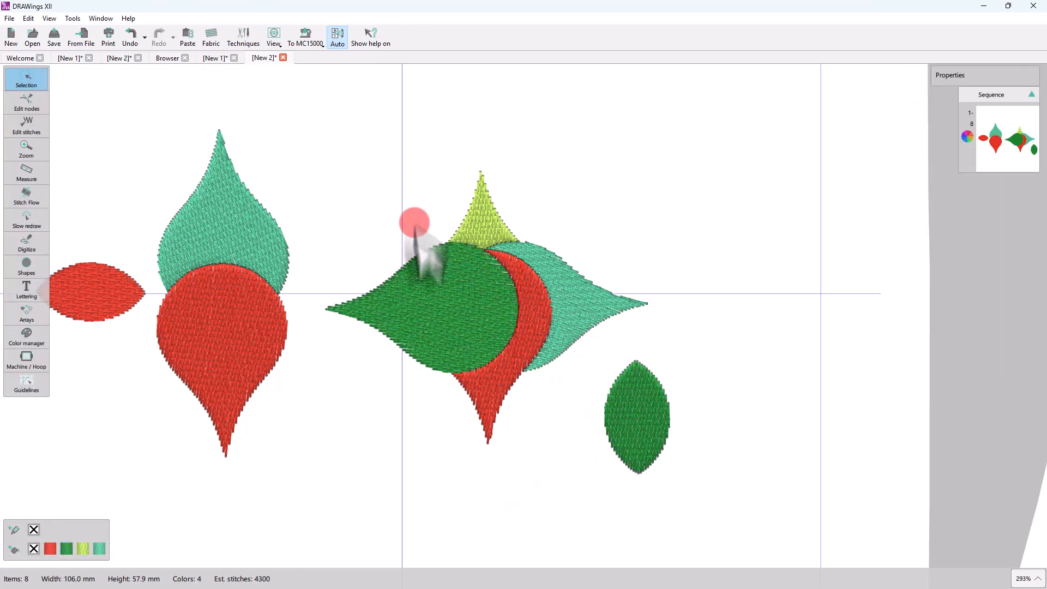
Step: Select the left red and teal drop shapes together
{"action": "left_click", "coordinate": [477, 304]}
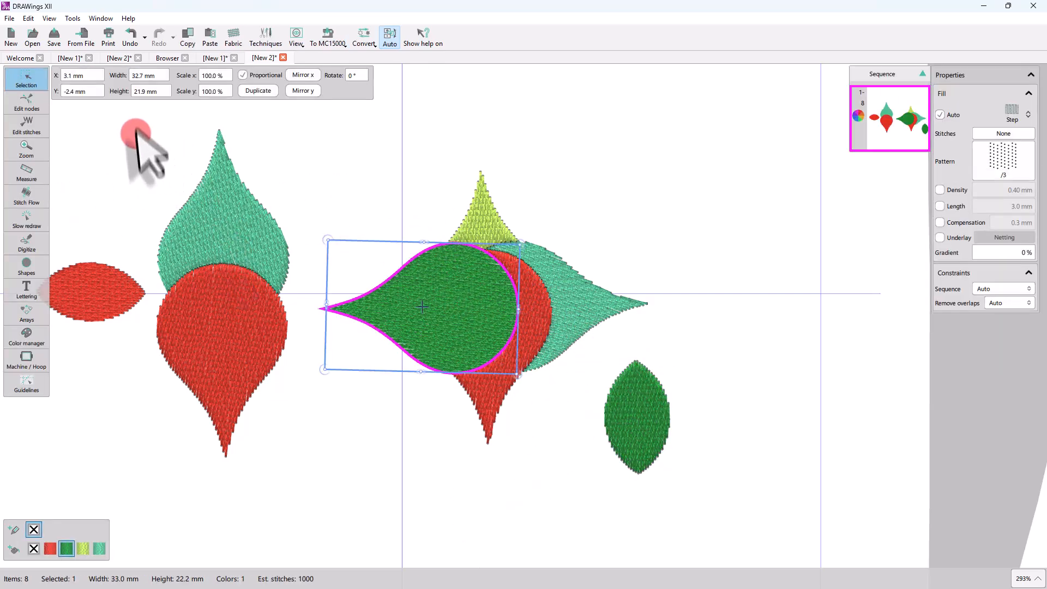
{"action": "left_click_drag", "start_coordinate": [141, 116], "coordinate": [311, 486]}
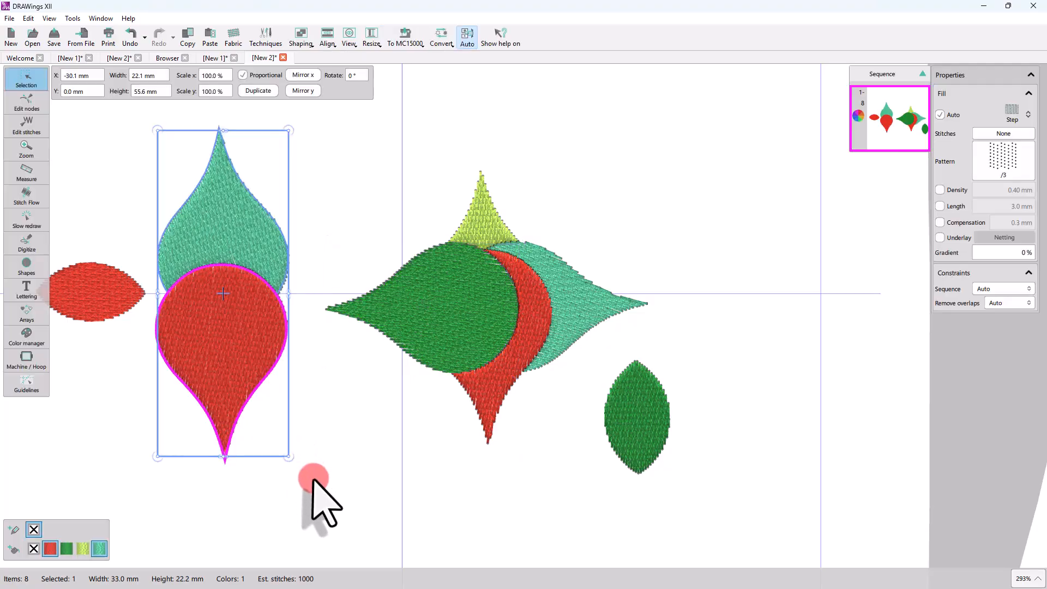